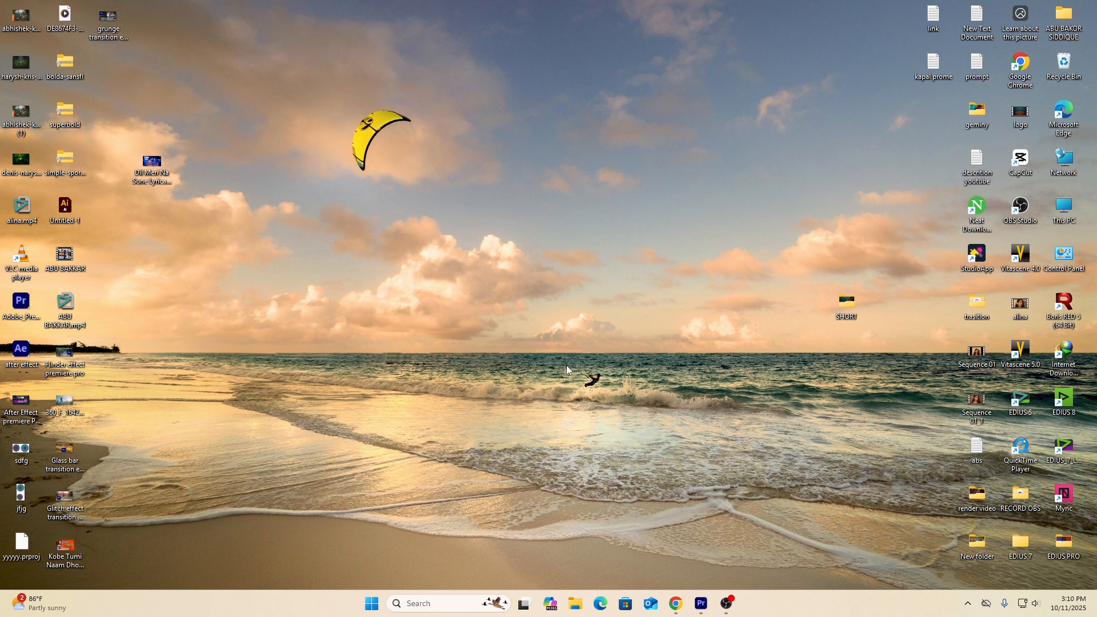
Switch to Premiere Pro and skim through the clips of the open sequence.
click(702, 603)
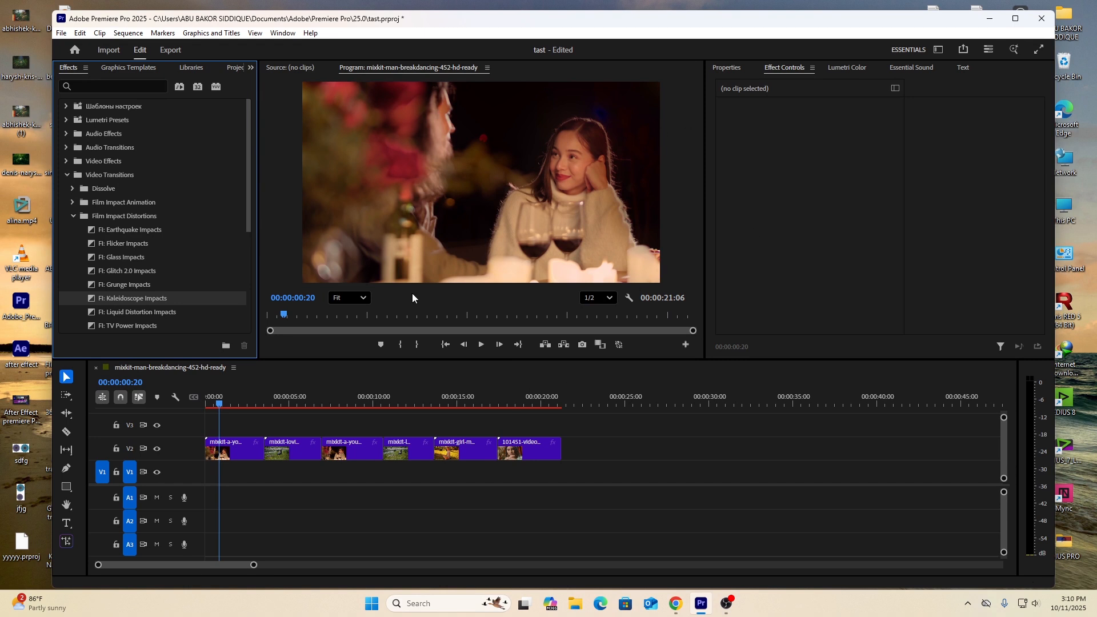
drag(227, 406, 471, 448)
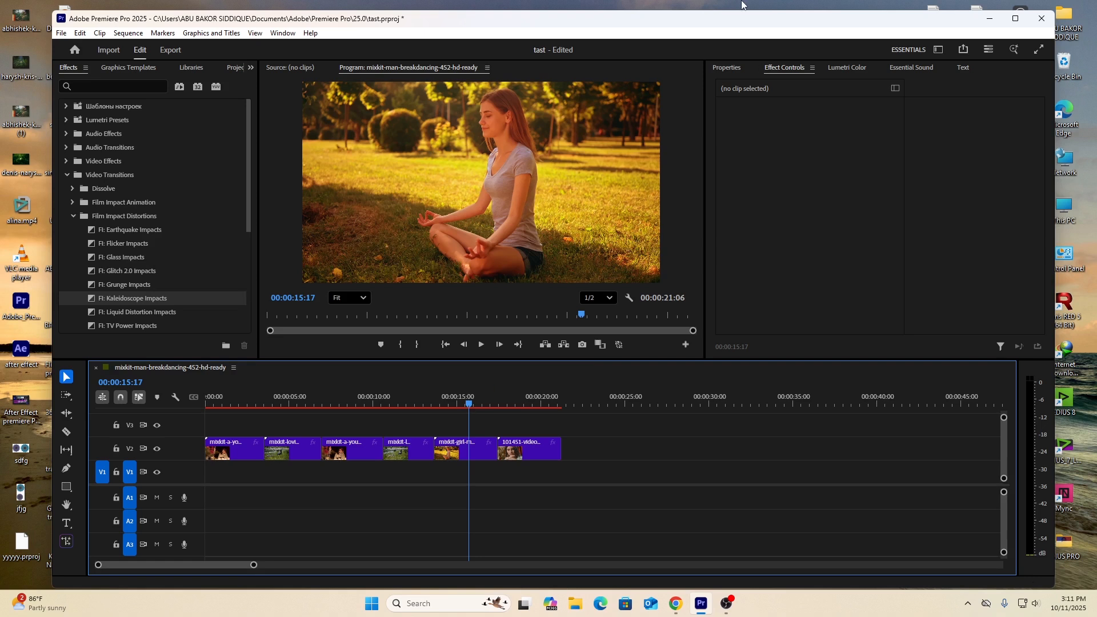
drag(667, 26, 691, 24)
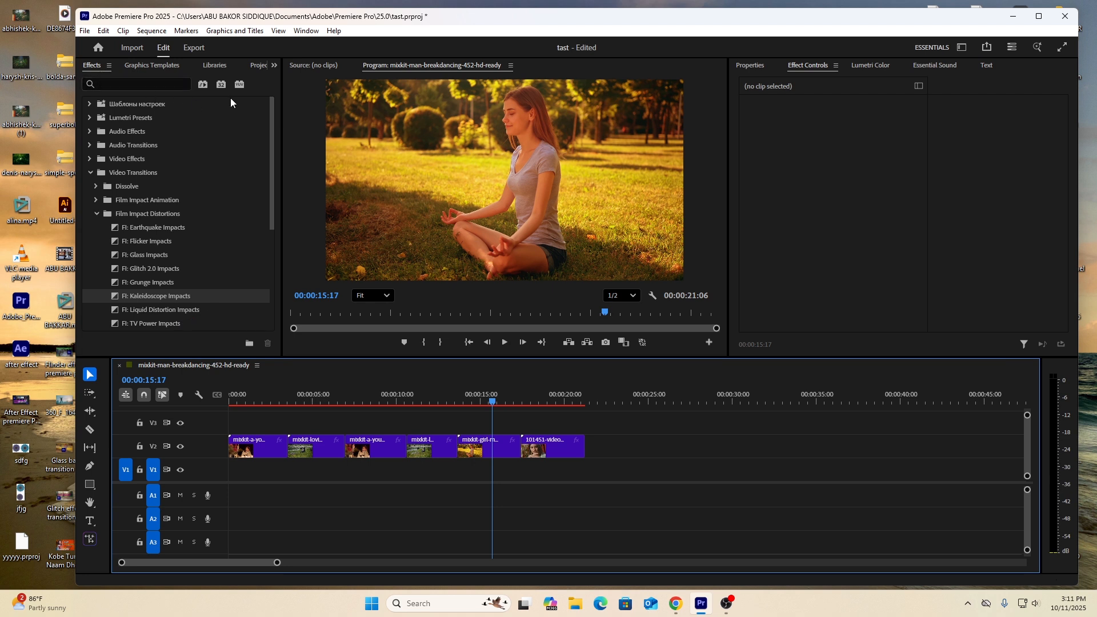
Check the footage in the project bin, then return to the effects list.
click(91, 173)
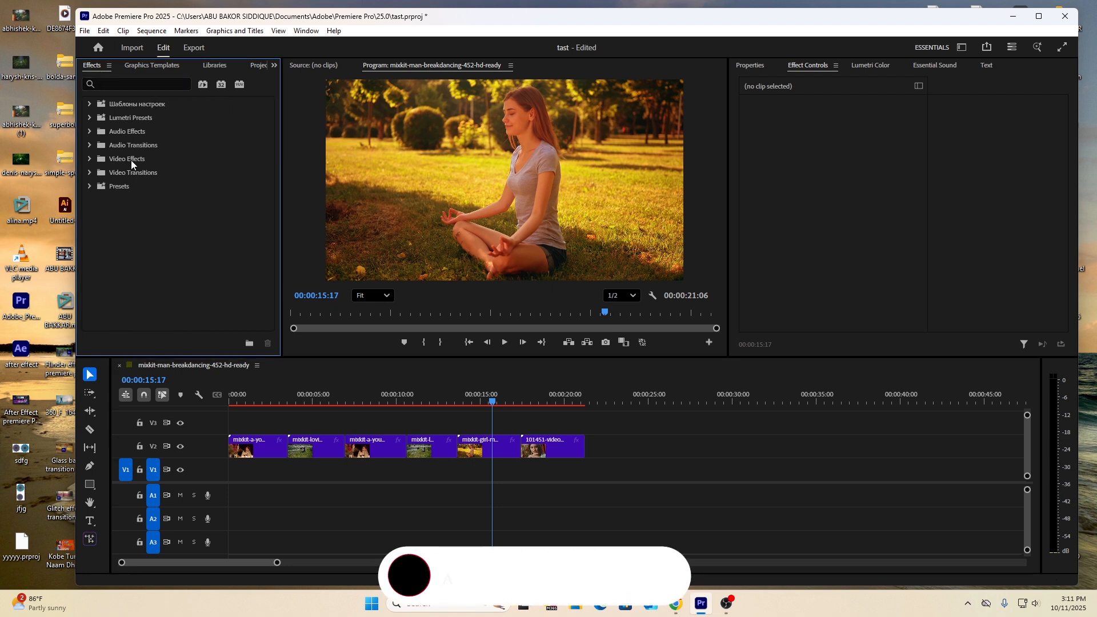
click(258, 66)
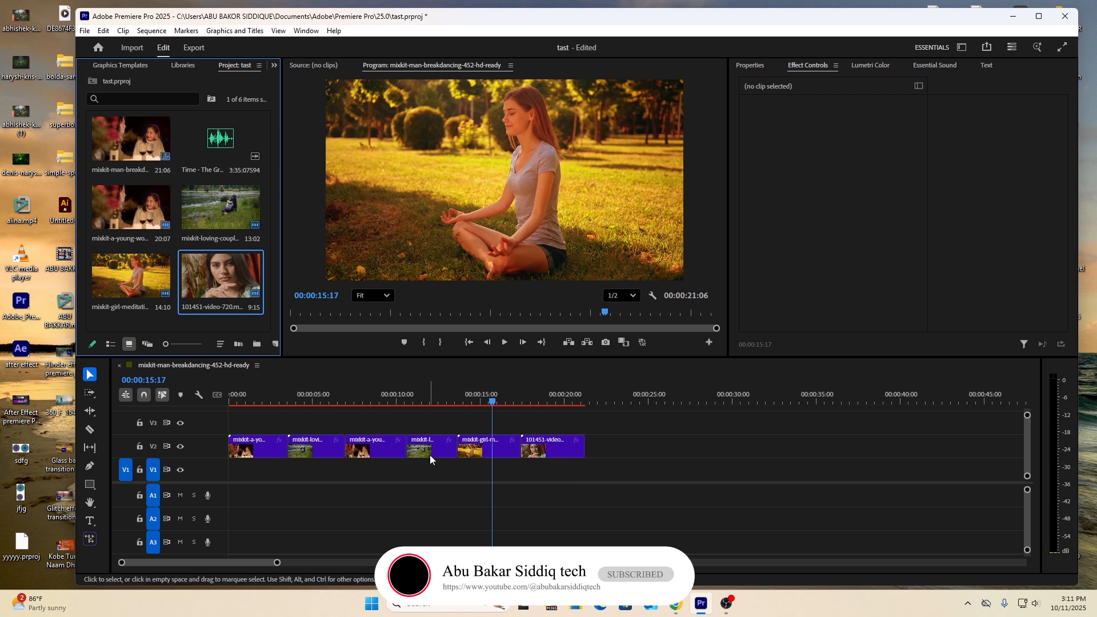
click(273, 66)
click(280, 80)
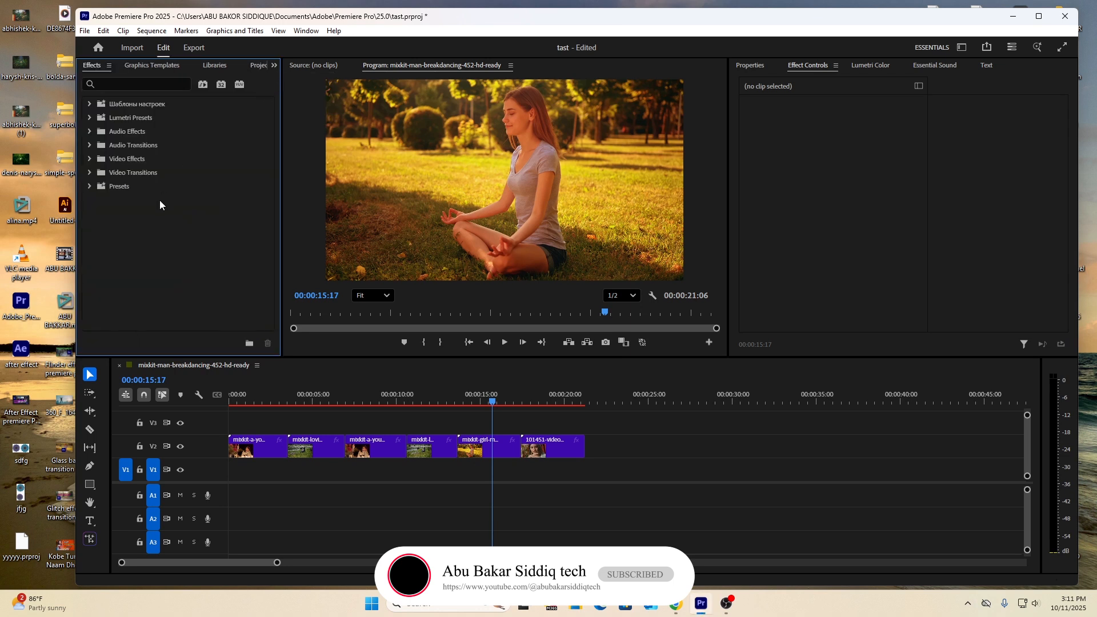
Apply the FI: Kaleidoscope Impacts video transition from Film Impact Distortions to all five cuts between the clips on V2.
click(88, 174)
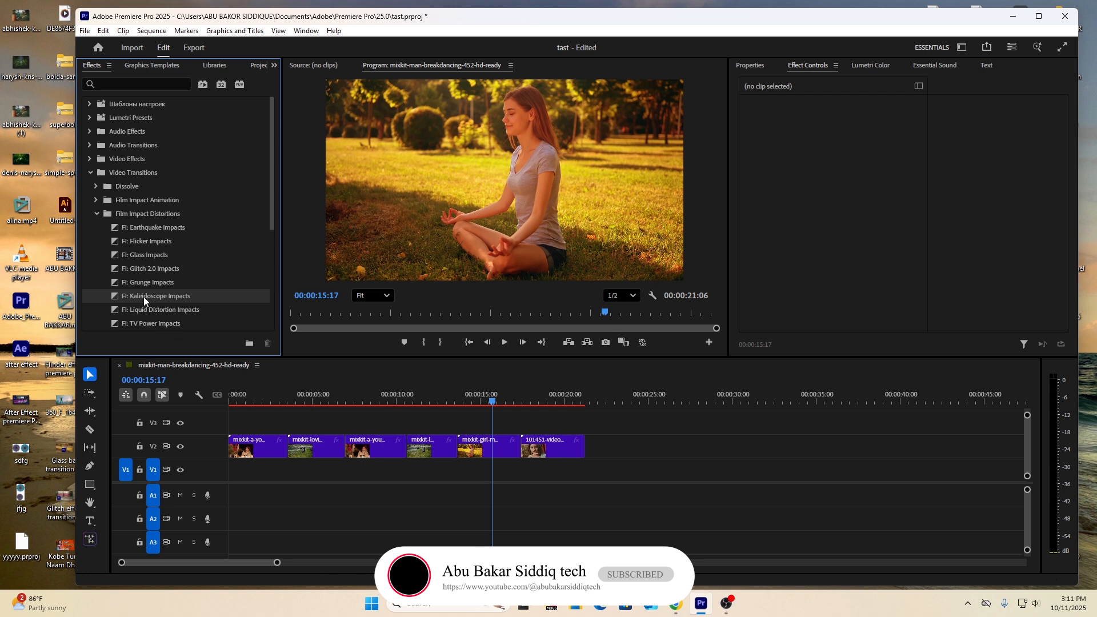
drag(253, 366, 289, 451)
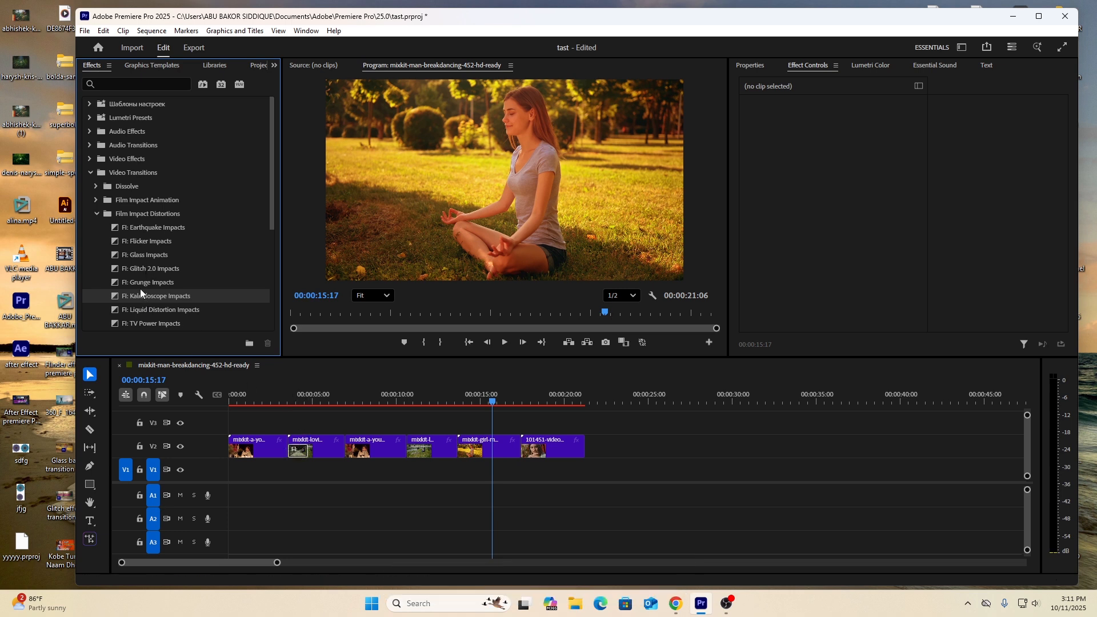
drag(139, 296, 343, 450)
drag(304, 383, 409, 451)
drag(159, 299, 462, 456)
drag(165, 302, 525, 452)
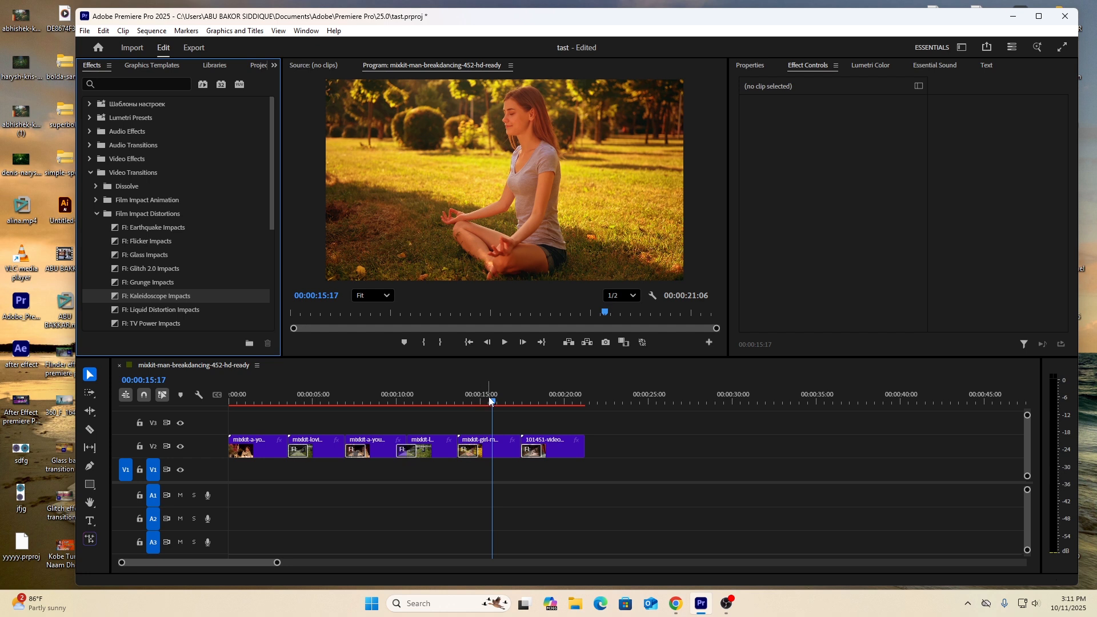
Set the alignment of the kaleidoscope transition on the first cut to Center at Cut and preview it.
drag(492, 400, 296, 428)
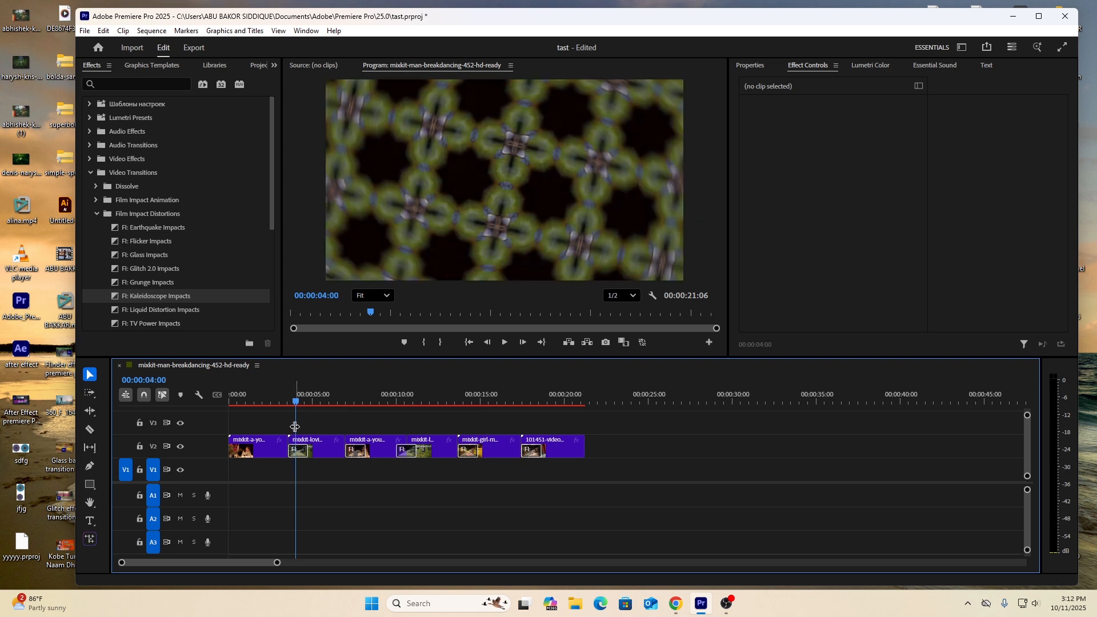
click(306, 456)
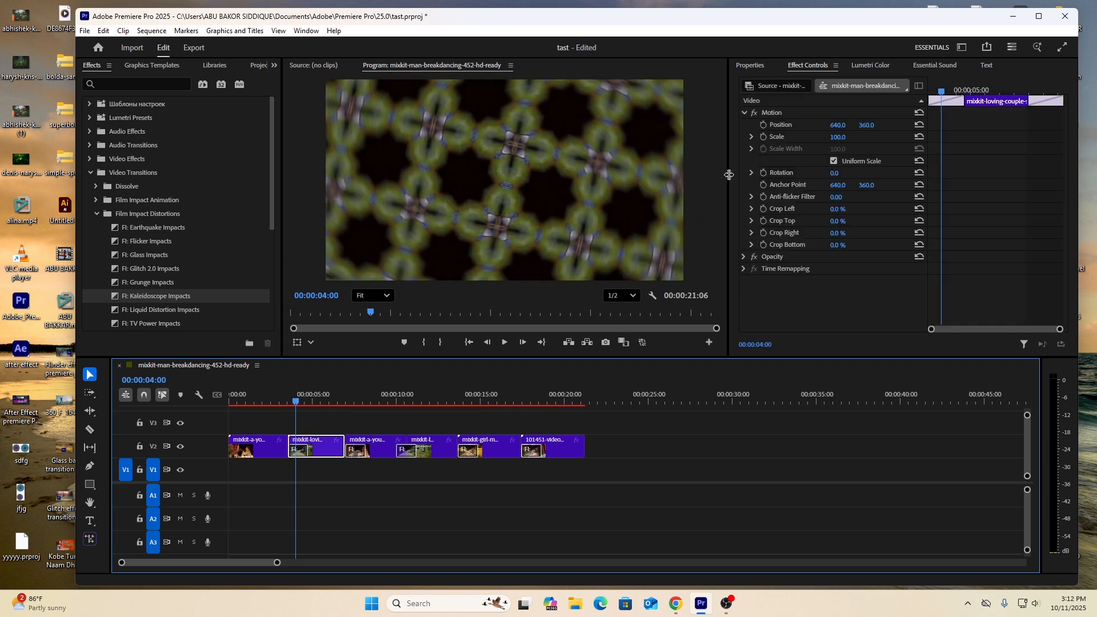
click(301, 453)
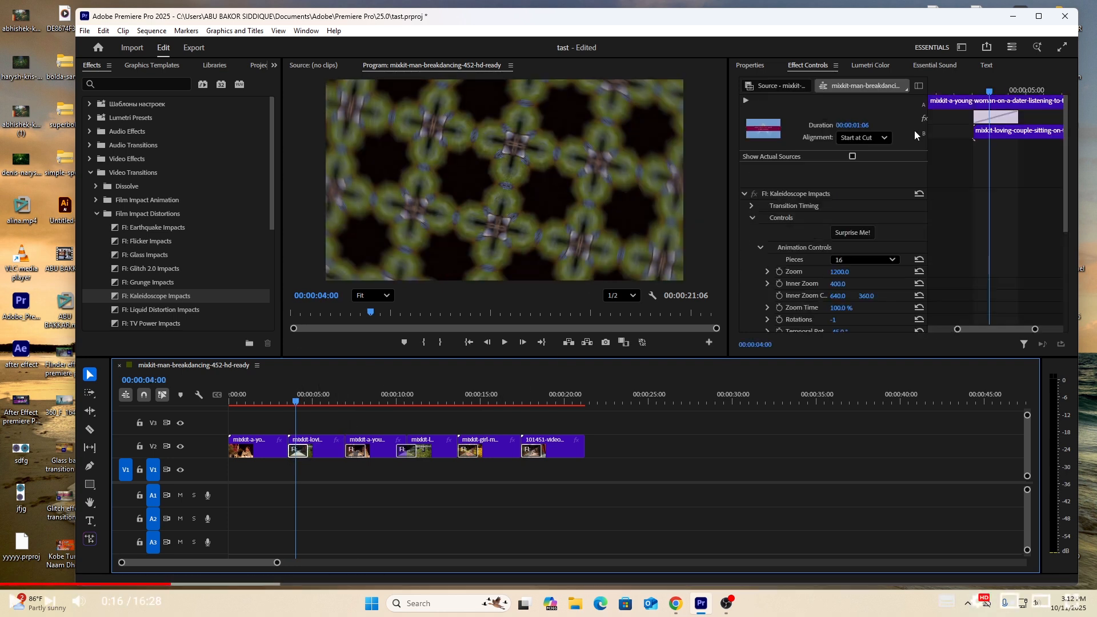
click(860, 138)
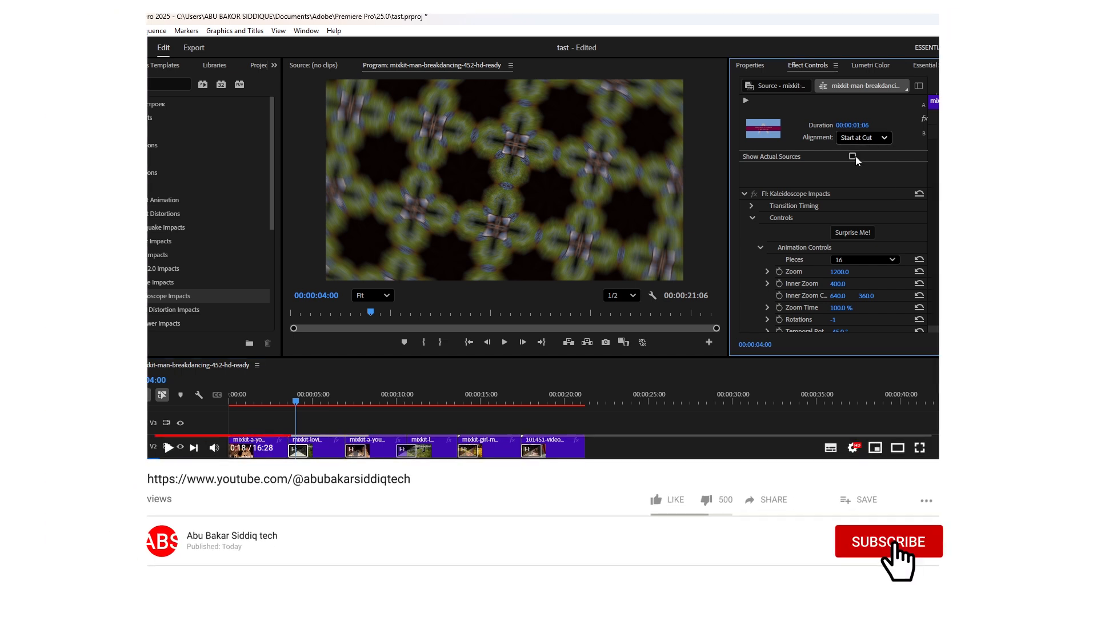
click(857, 157)
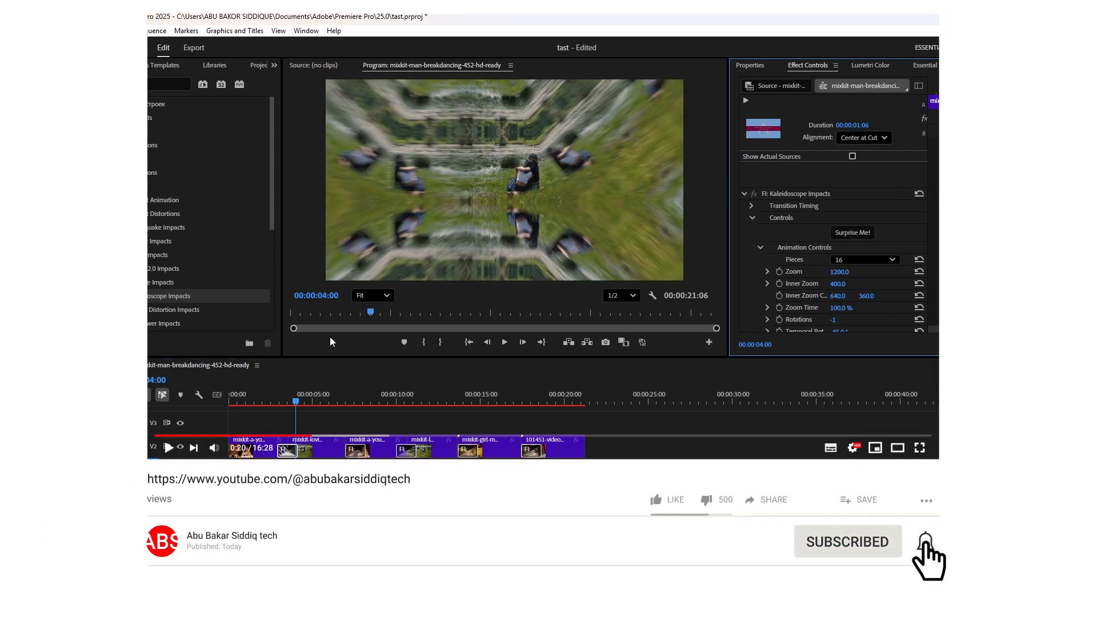
mouse_move(296, 403)
mouse_down()
mouse_move(281, 409)
mouse_move(290, 409)
mouse_up()
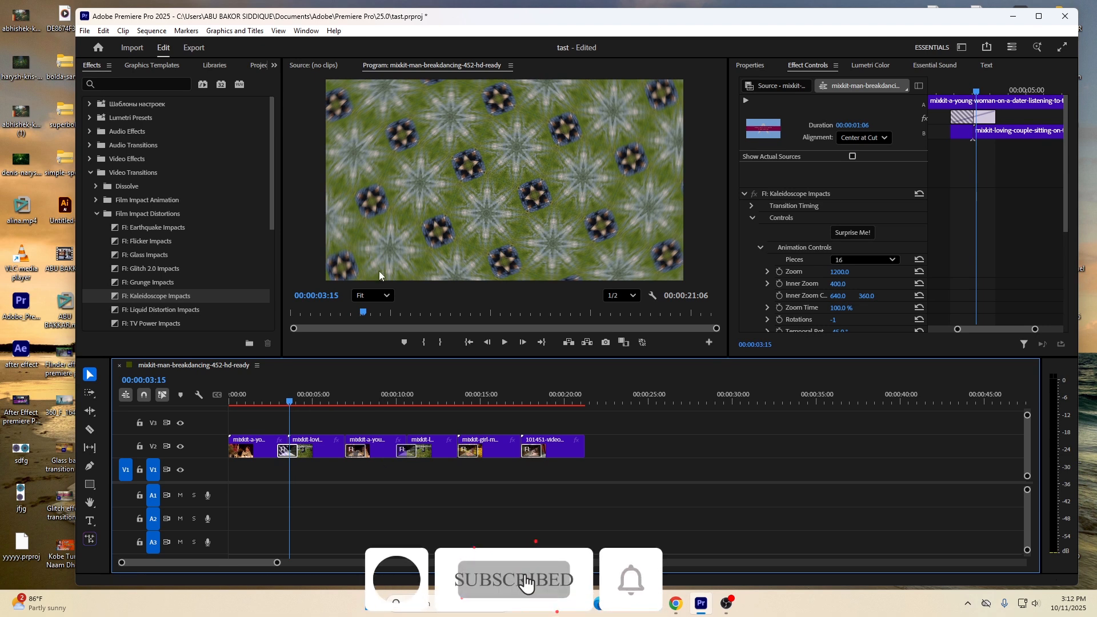
Set the second cut's kaleidoscope transition to Center at Cut and scrub through it.
drag(287, 402, 355, 410)
click(358, 455)
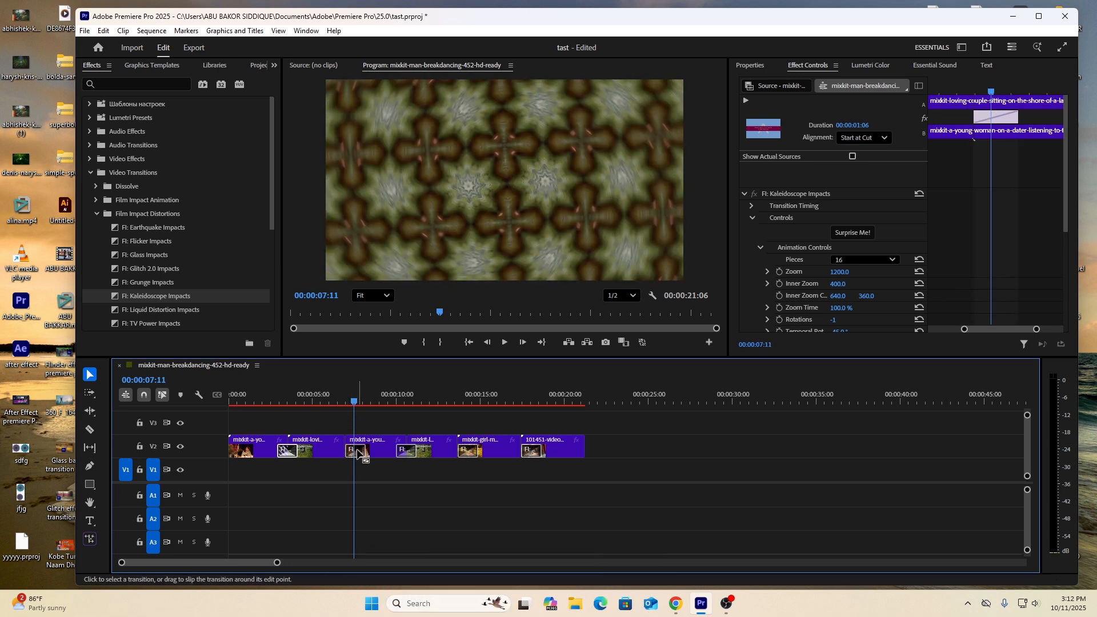
click(866, 141)
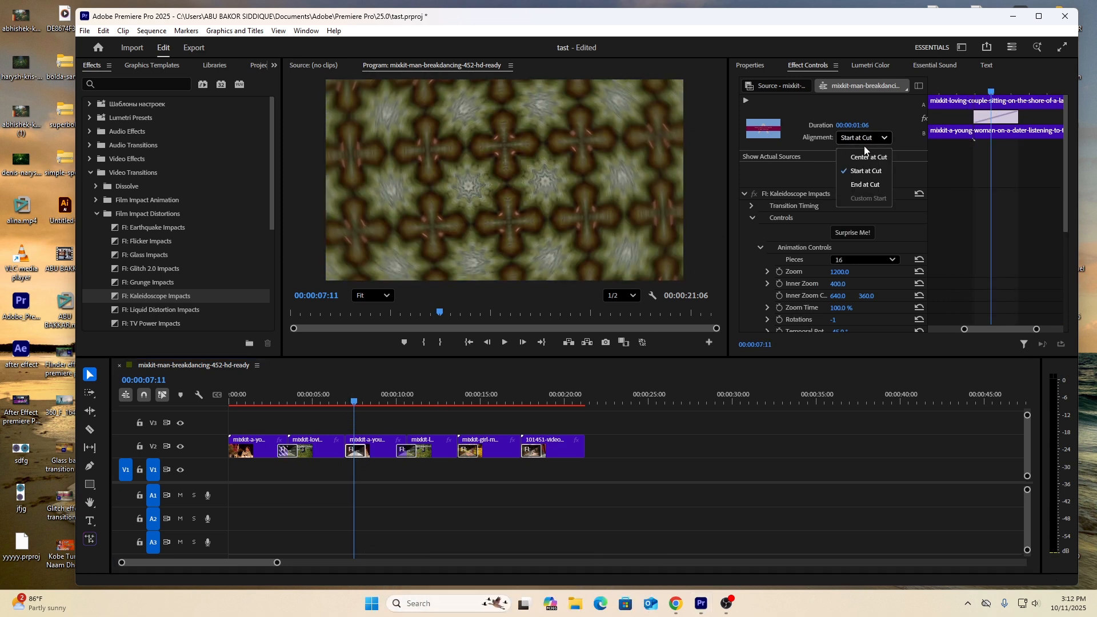
click(867, 158)
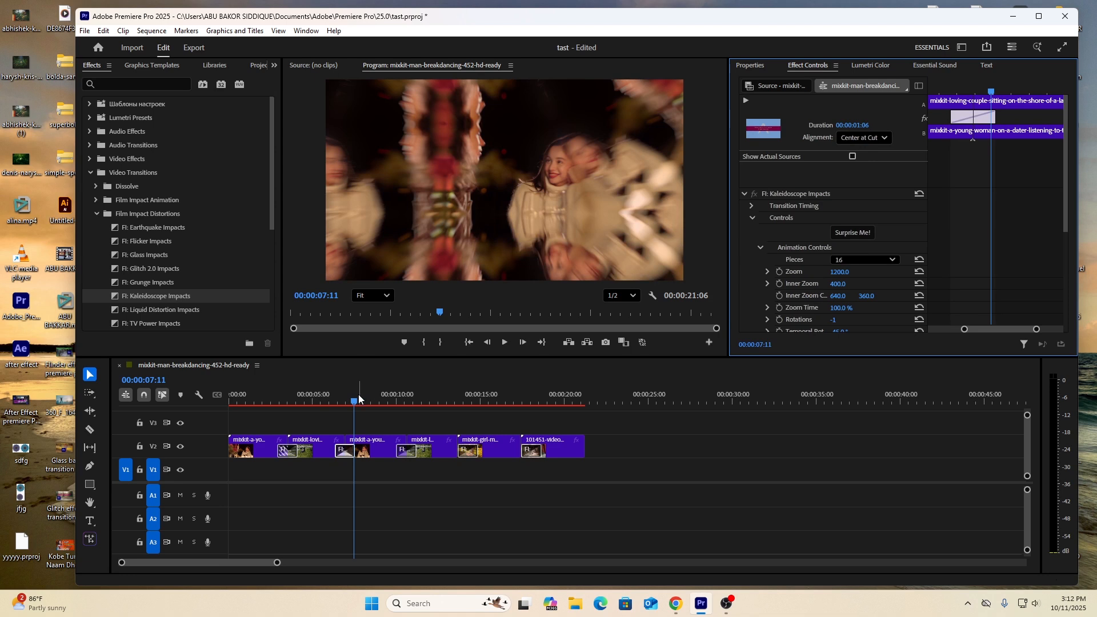
drag(352, 401, 340, 403)
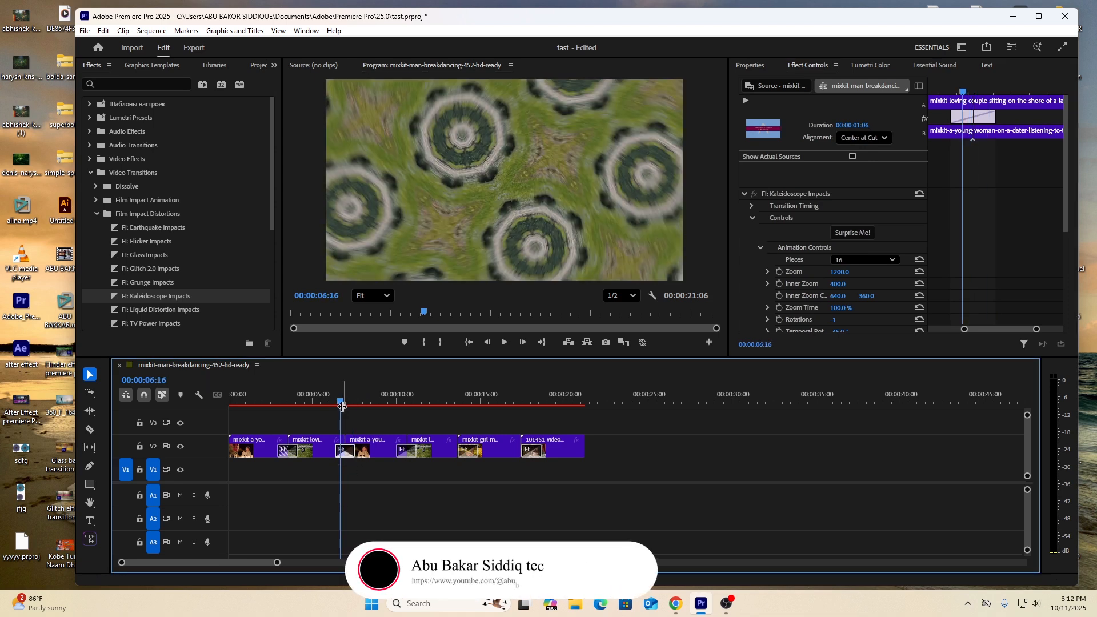
drag(340, 405, 344, 405)
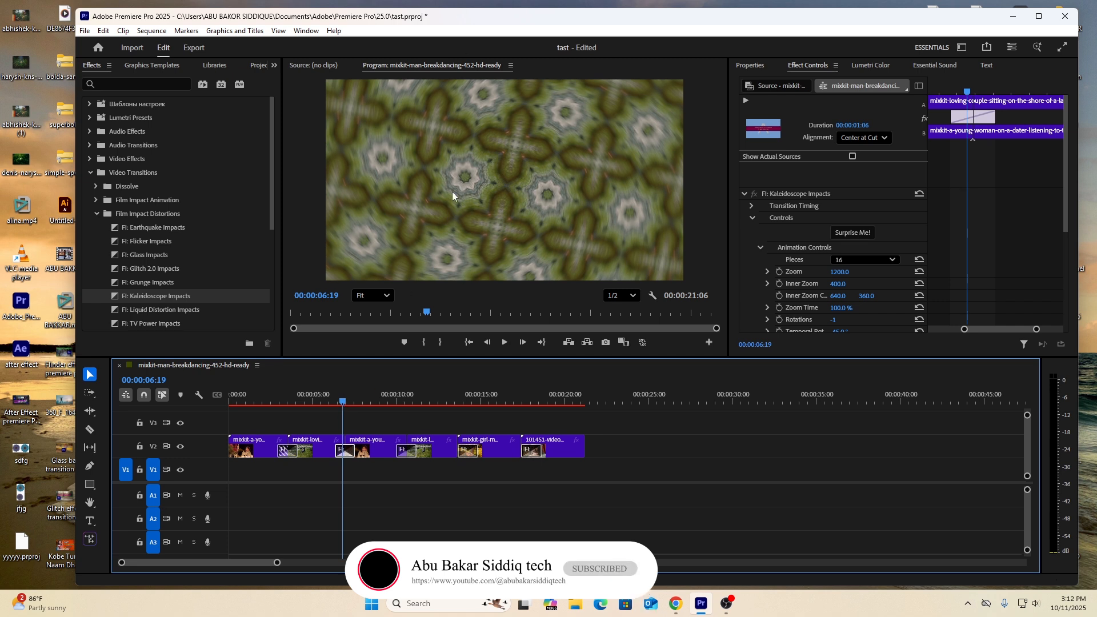
Randomize the second cut's kaleidoscope pattern with Surprise Me! and preview the new look.
click(854, 232)
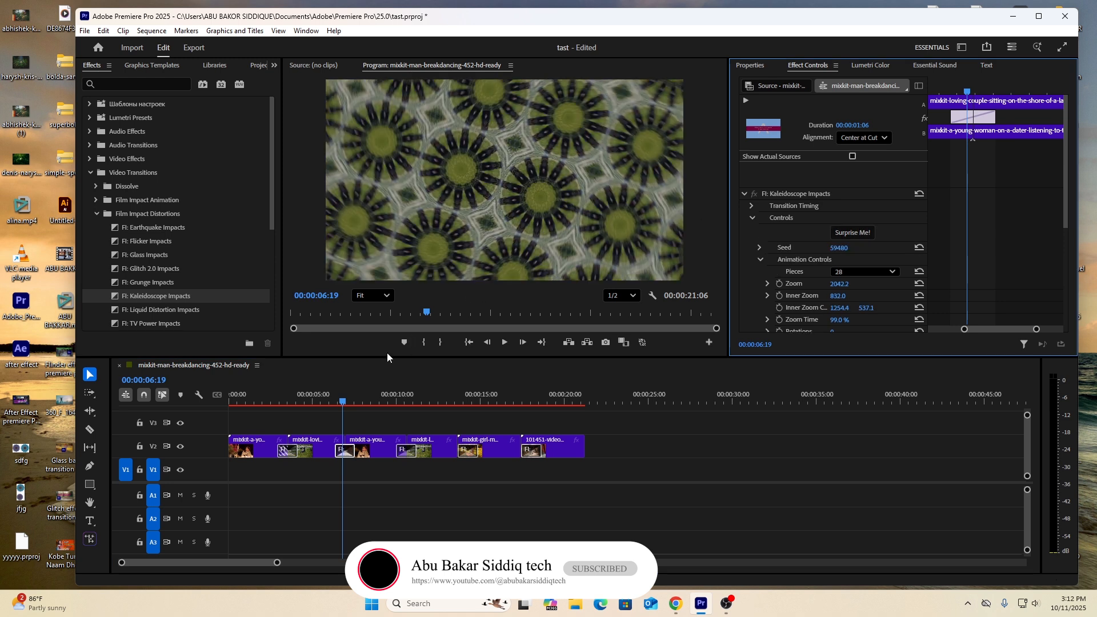
click(327, 403)
drag(320, 409, 345, 420)
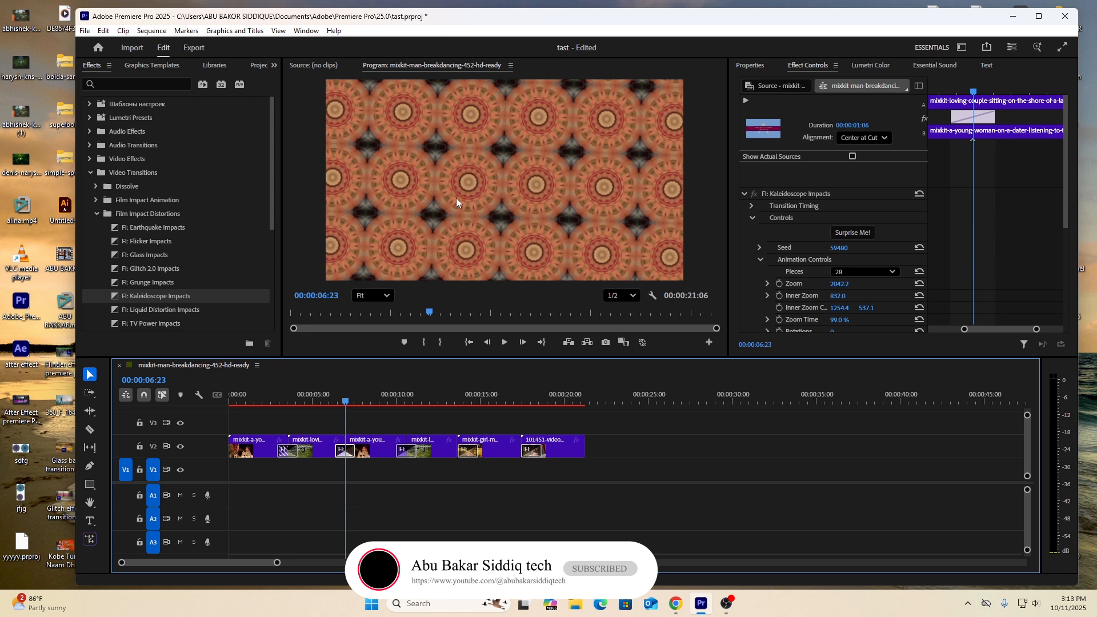
Randomize the kaleidoscope transition on the third cut, near 10 seconds, with Surprise Me!
click(347, 403)
drag(348, 404, 405, 404)
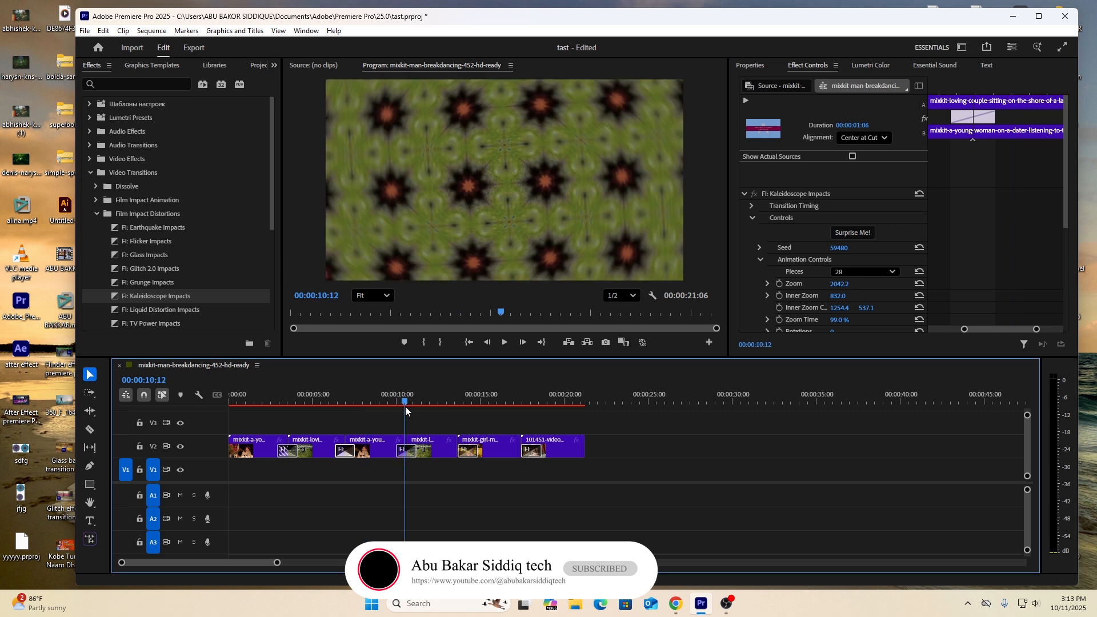
click(409, 452)
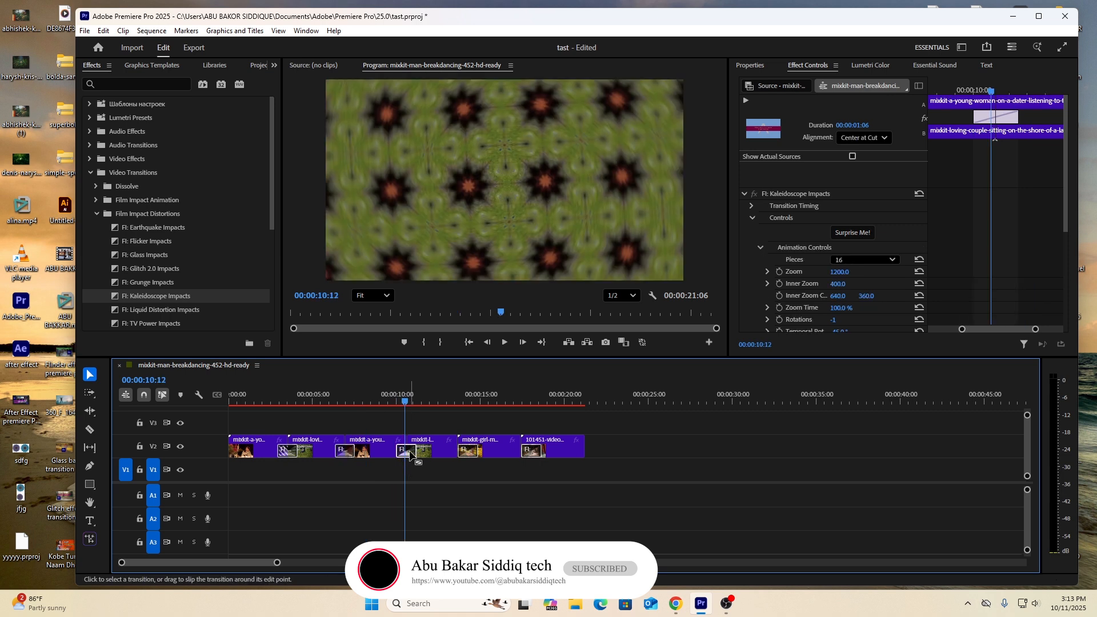
click(853, 233)
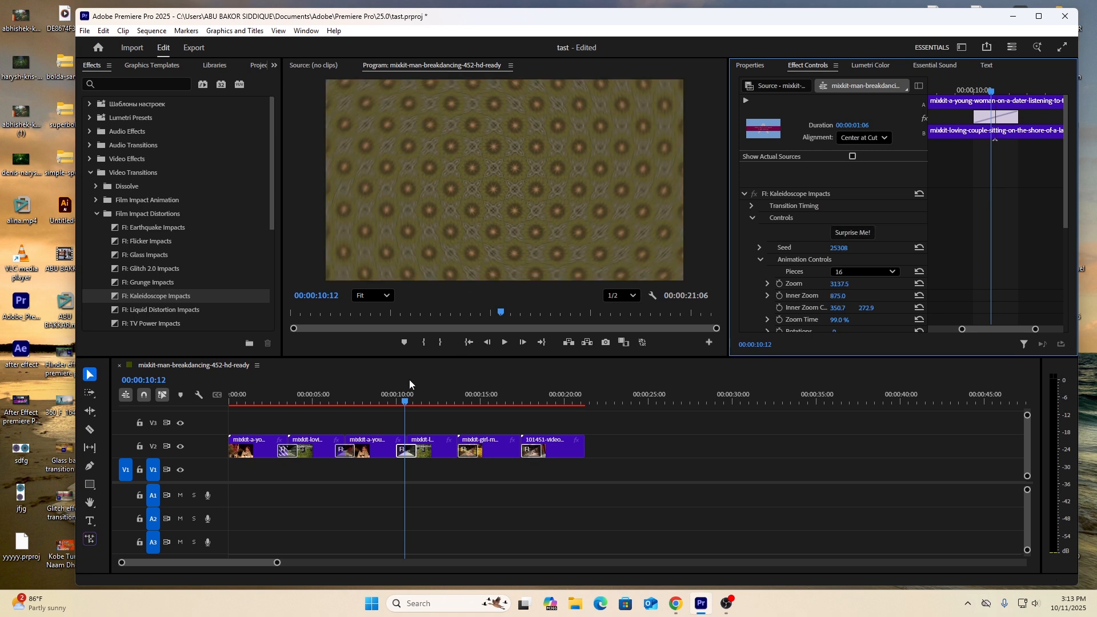
Generate random Surprise Me! variations for the kaleidoscope transition on the fourth cut, leading into the meditating girl clip.
drag(405, 396, 466, 412)
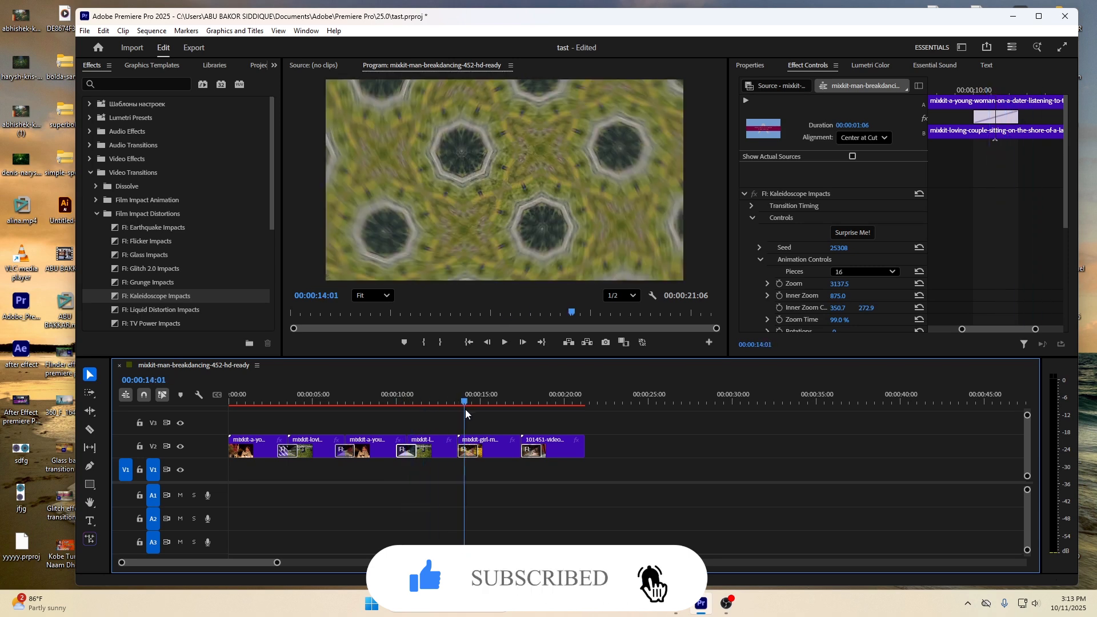
click(471, 451)
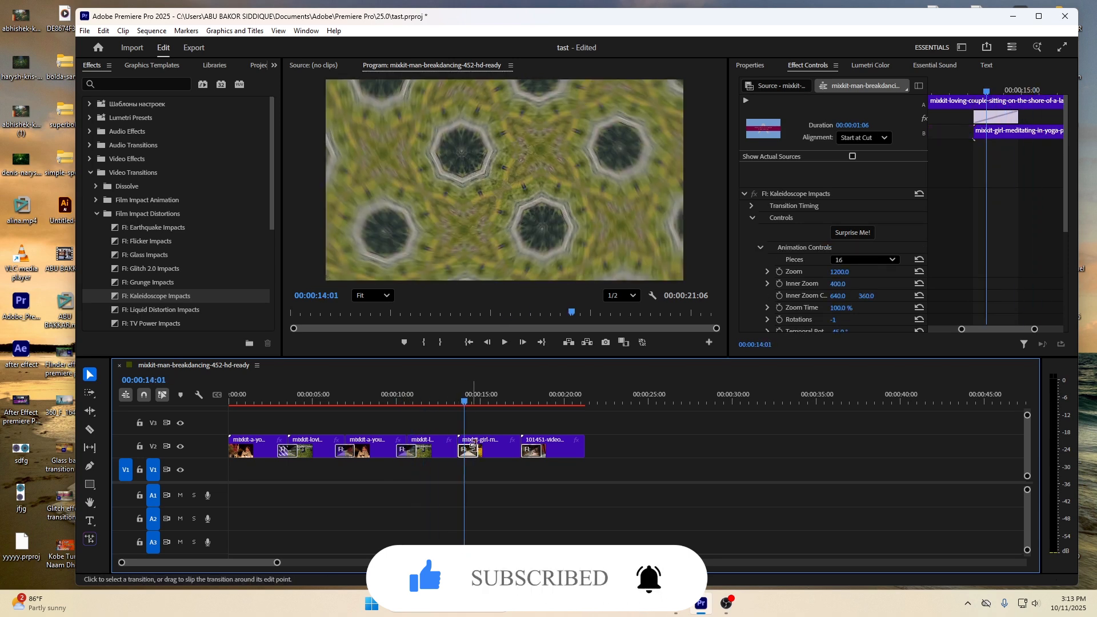
click(850, 232)
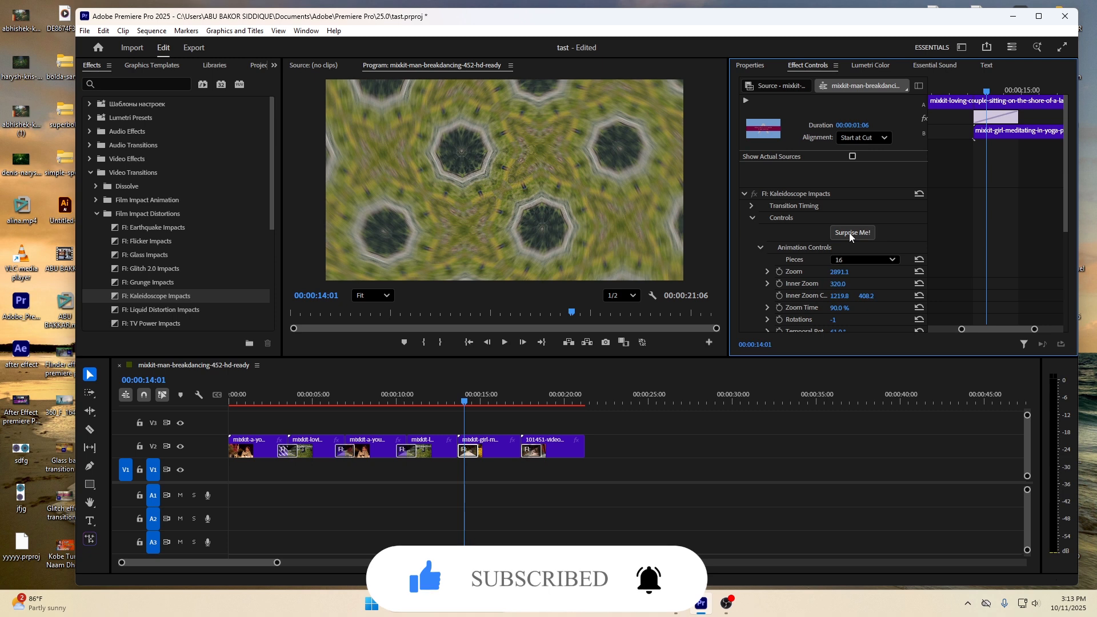
click(850, 232)
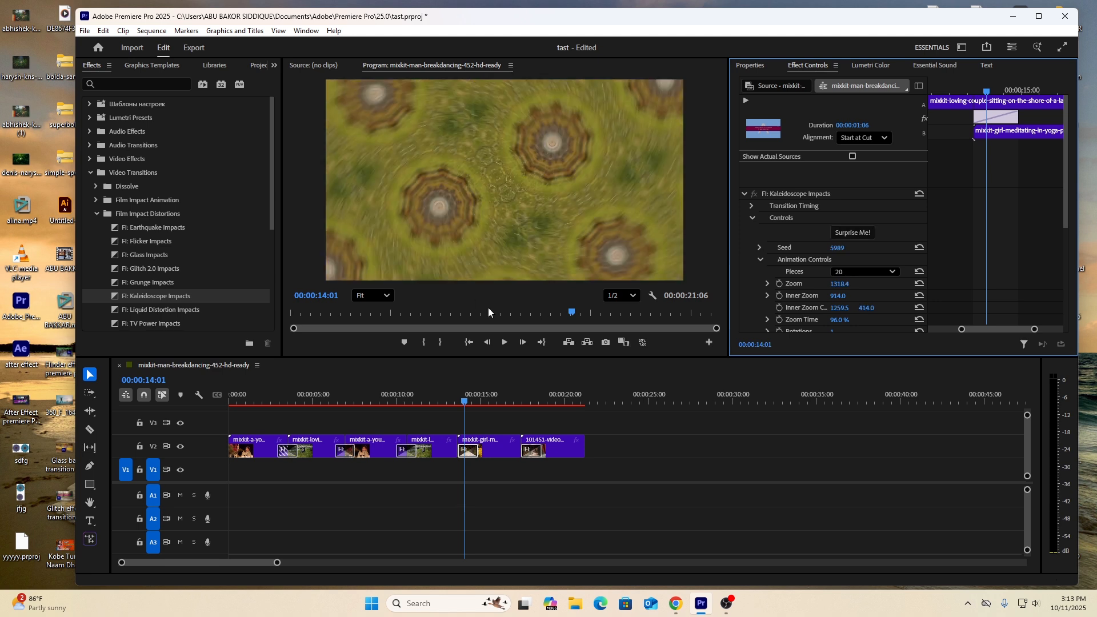
Cycle through Surprise Me! variations for the kaleidoscope transition on the last cut and preview the chosen pattern.
drag(466, 404, 530, 417)
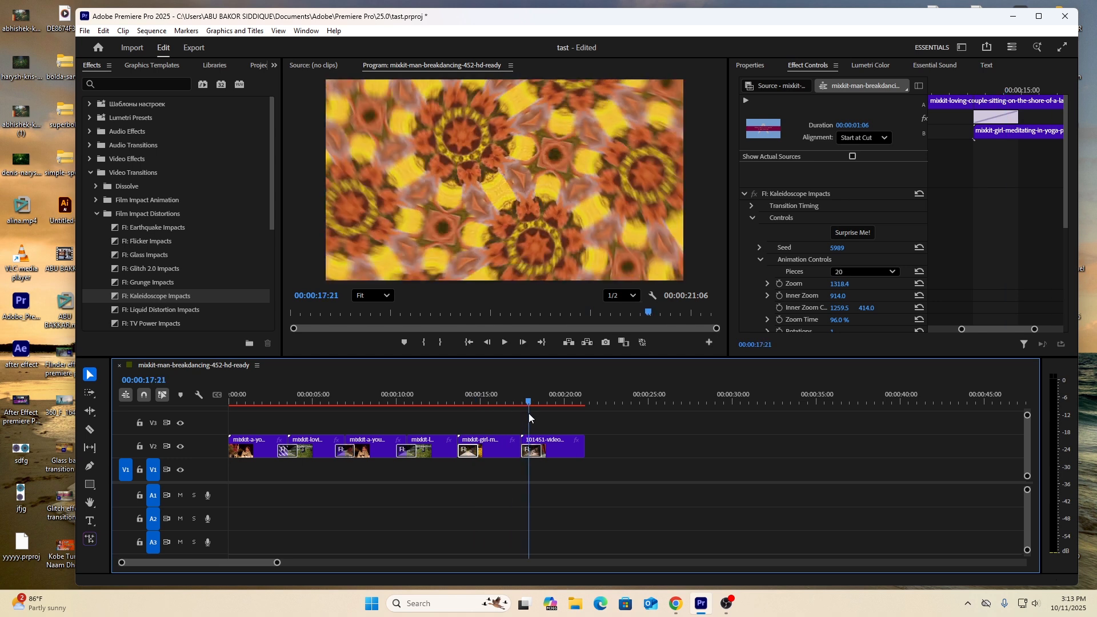
click(536, 452)
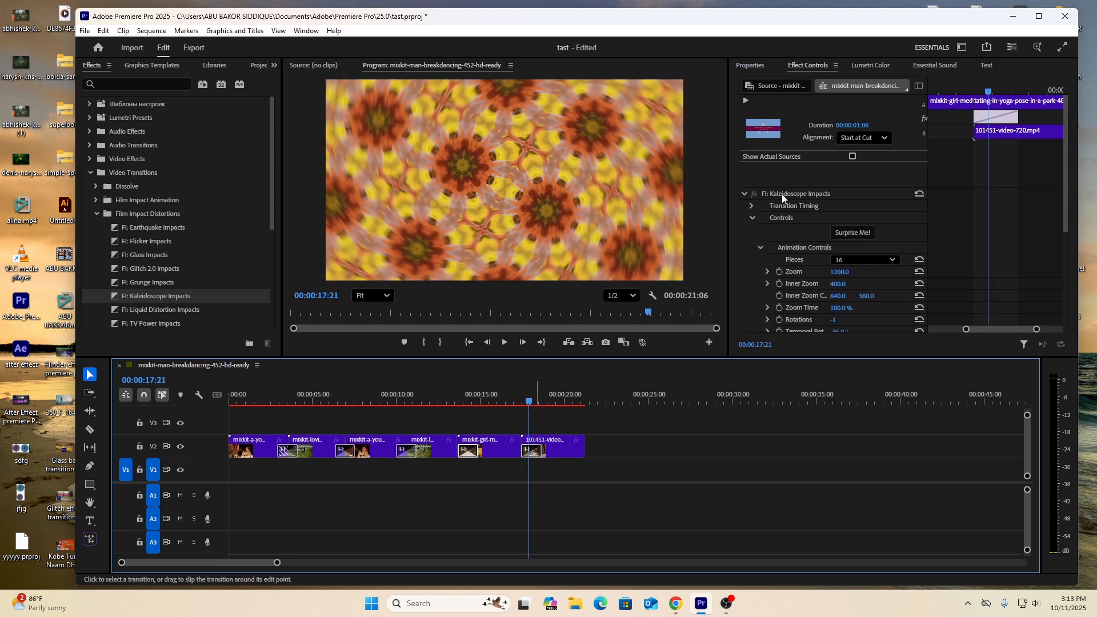
click(855, 234)
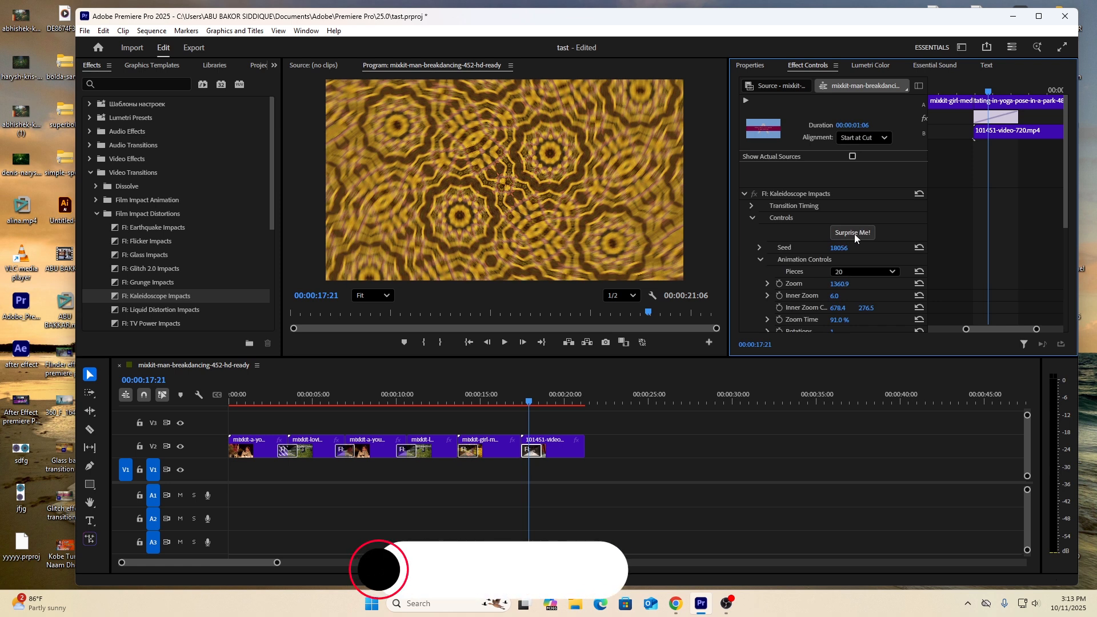
click(855, 235)
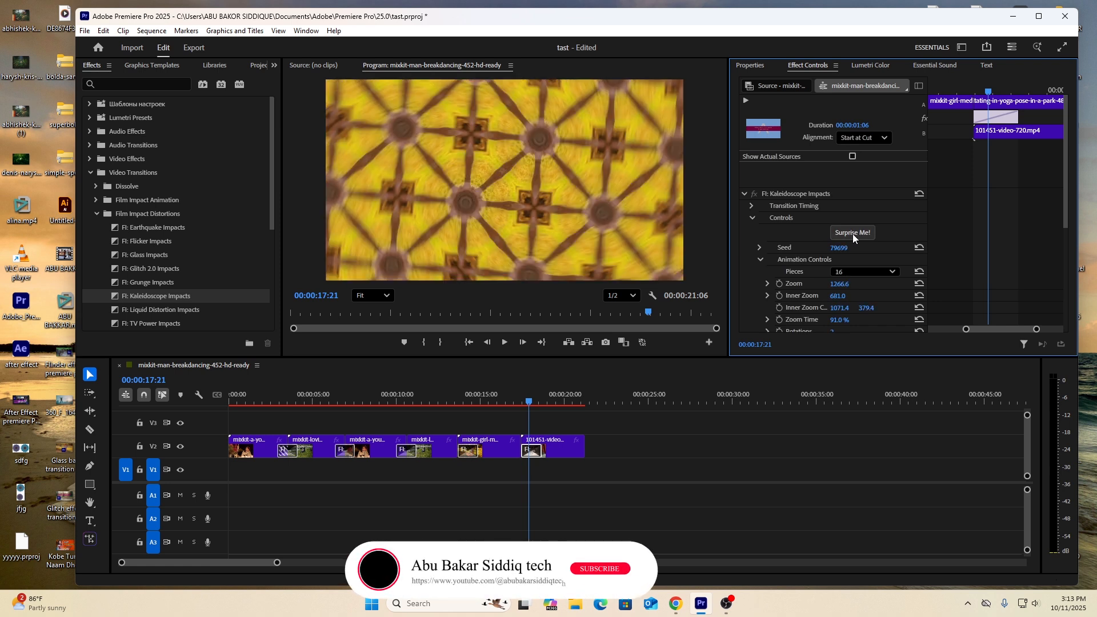
click(853, 235)
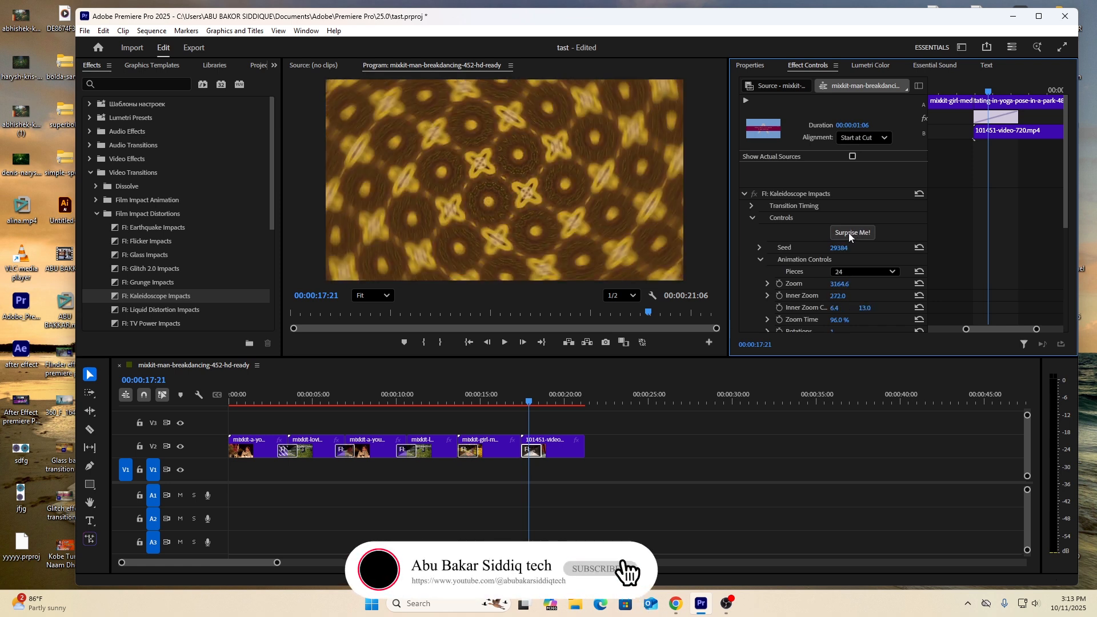
drag(532, 400, 537, 406)
Play the sequence from near its start to review all the kaleidoscope transitions, stopping in the last clip.
click(230, 404)
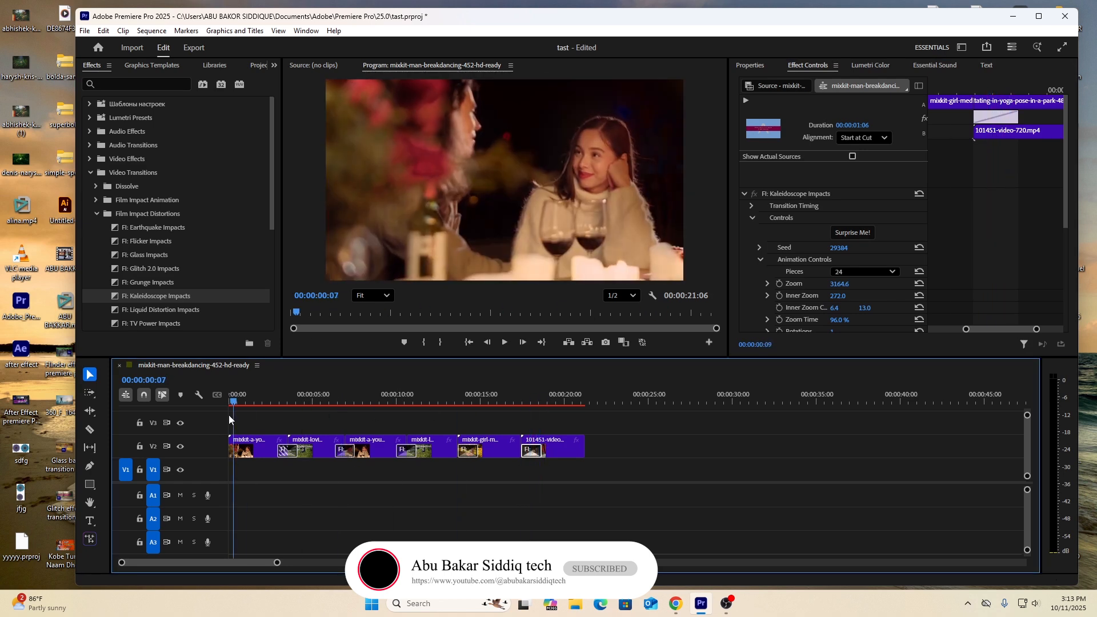
click(503, 343)
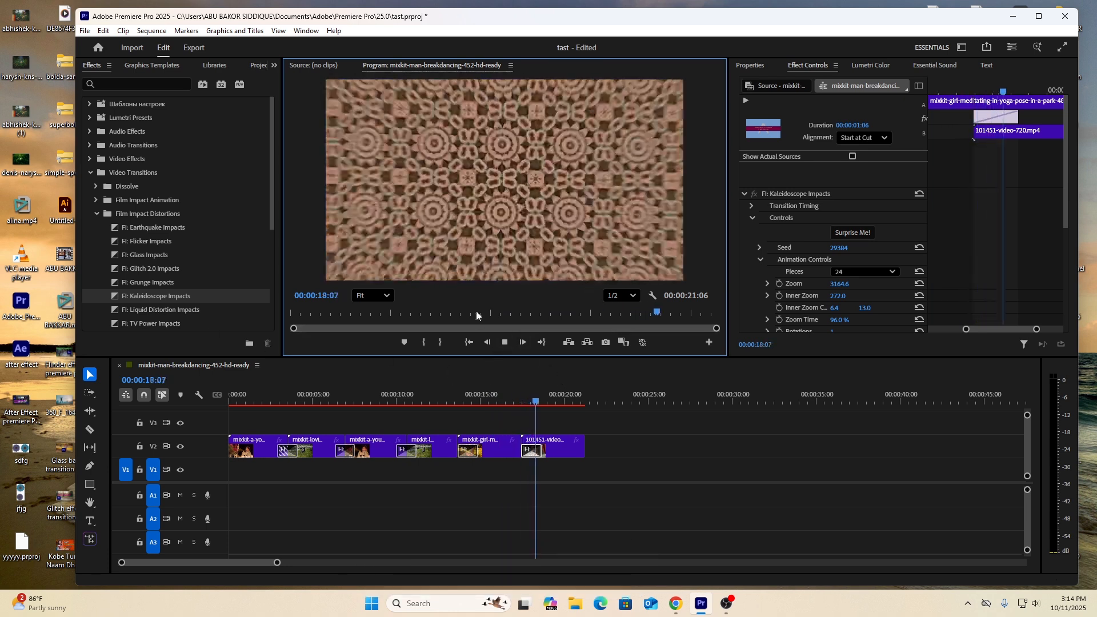
key(space)
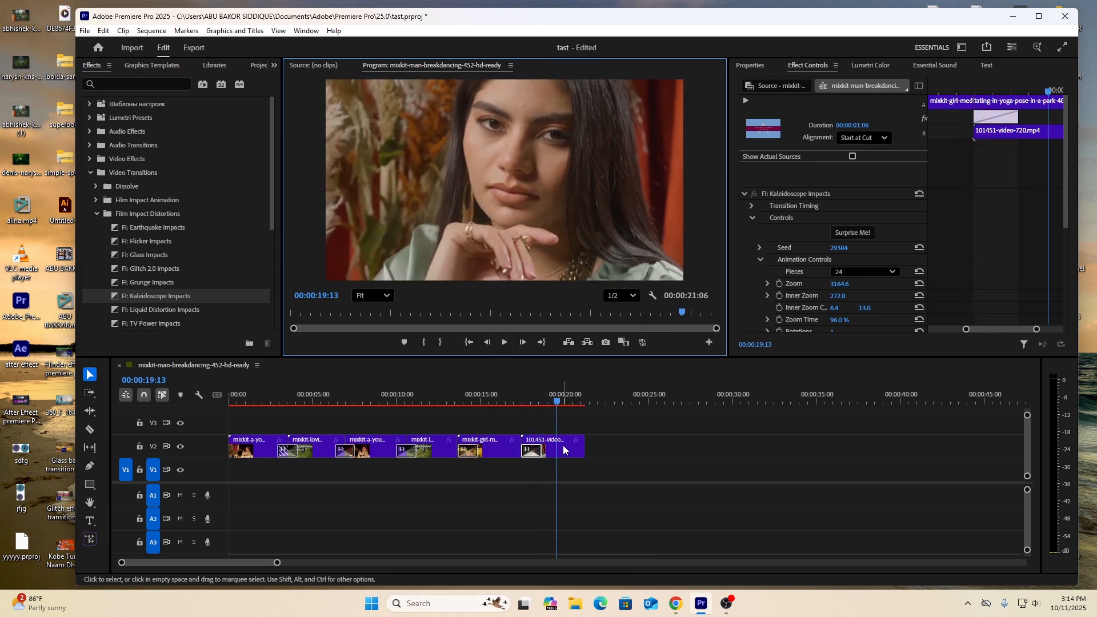